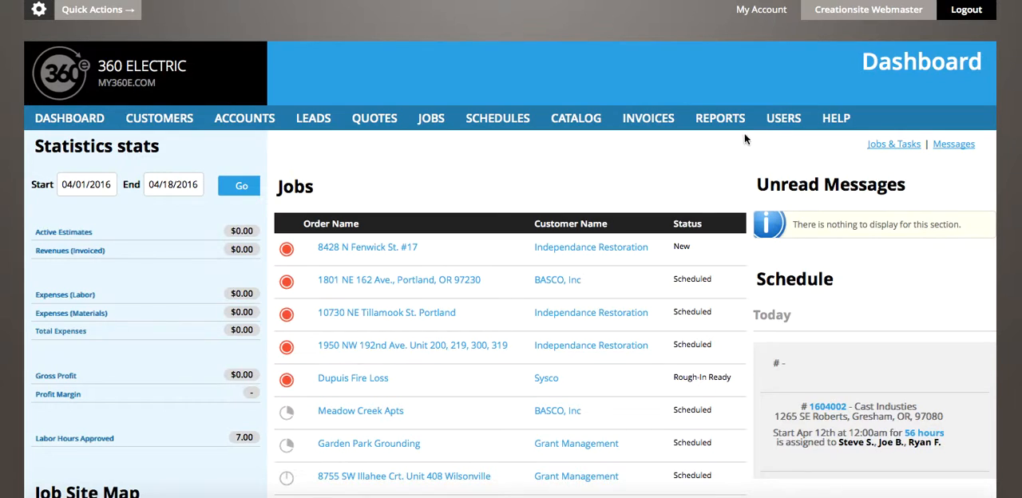
- Go to the Users section and start adding a new user
left_click(784, 120)
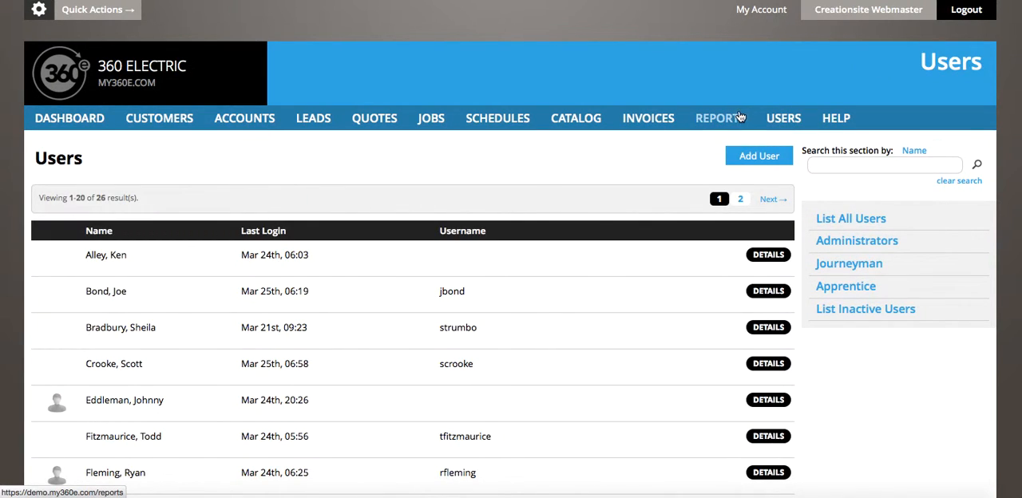
scroll(529, 218, "down", 3)
scroll(529, 219, "up", 3)
scroll(528, 219, "down", 10)
scroll(528, 220, "up", 7)
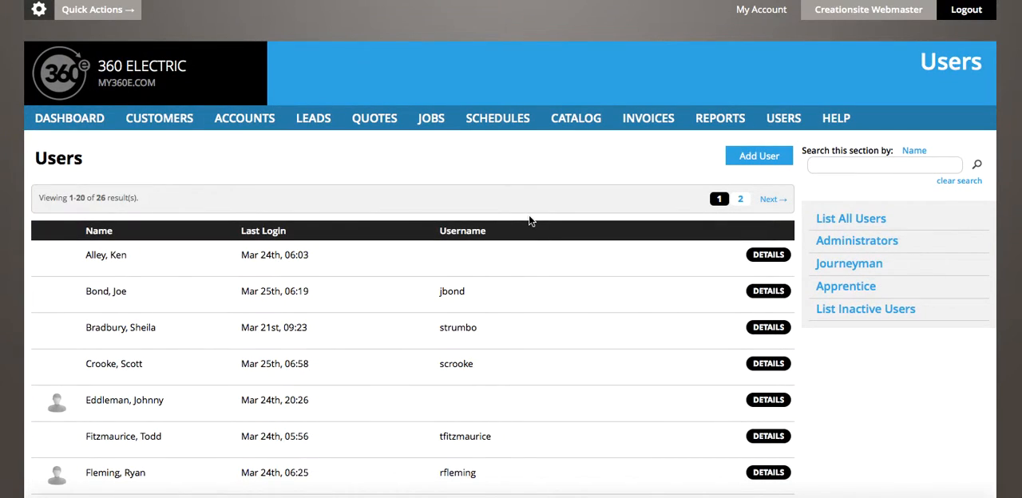
left_click(757, 159)
- Enter the new user's first and last name in the account information
scroll(284, 321, "down", 2)
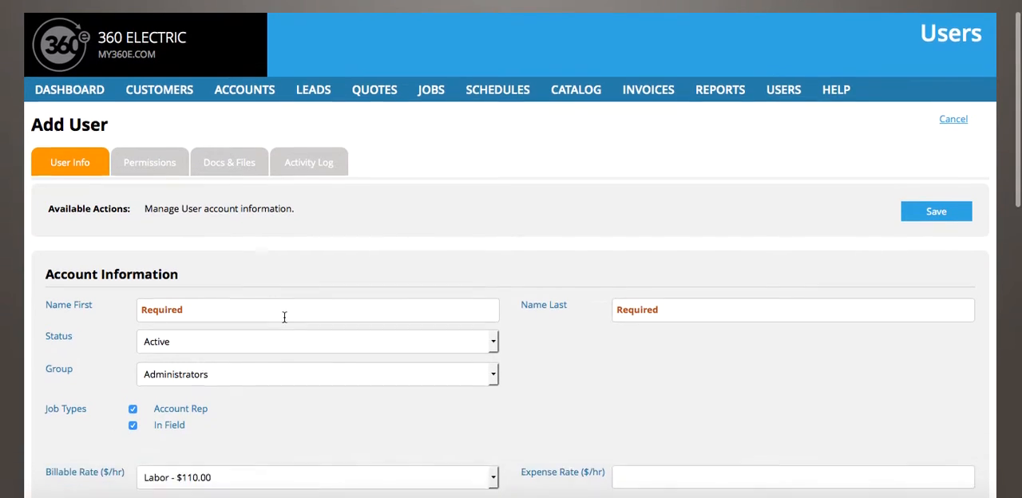
left_click(232, 282)
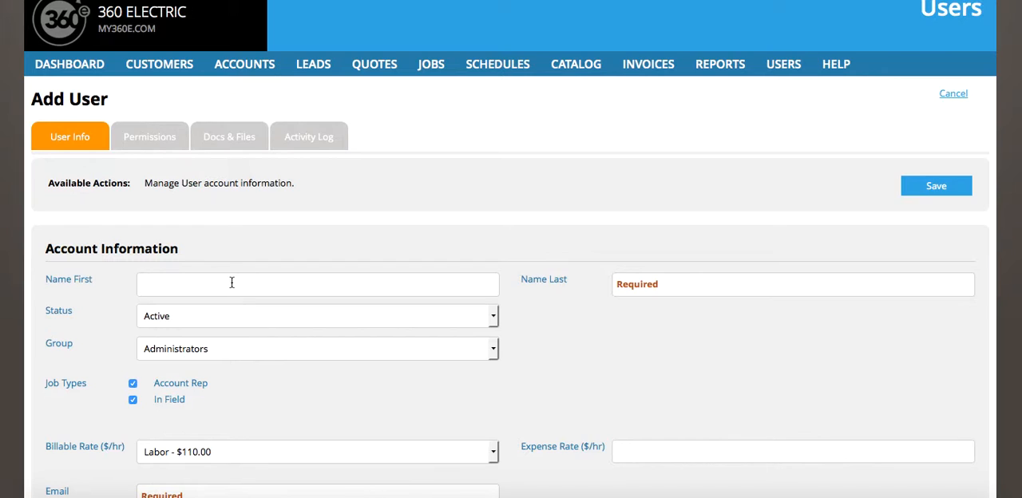
type("Joe")
key("Tab")
type("Smith")
- Assign the user to the Administrators group and exclude the In Field job type
scroll(172, 325, "down", 1)
scroll(172, 324, "down", 2)
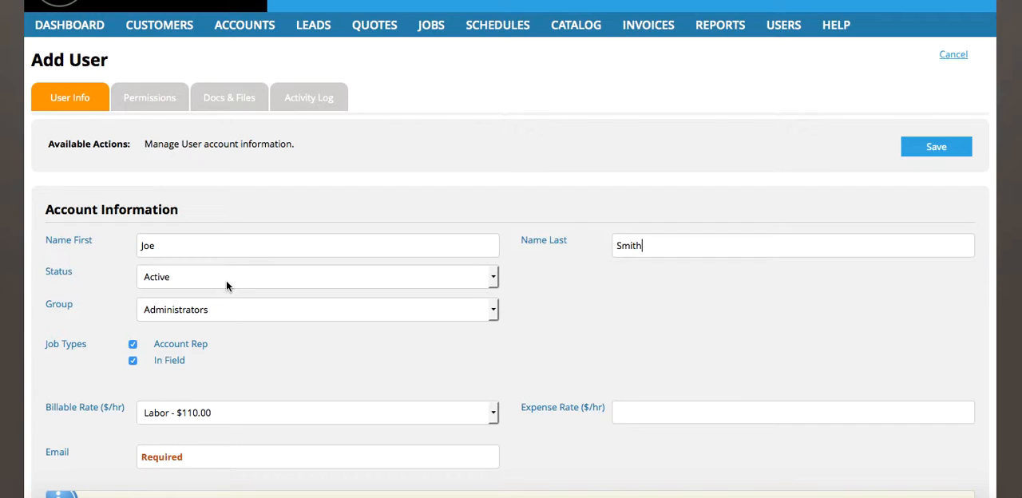
scroll(272, 335, "down", 1)
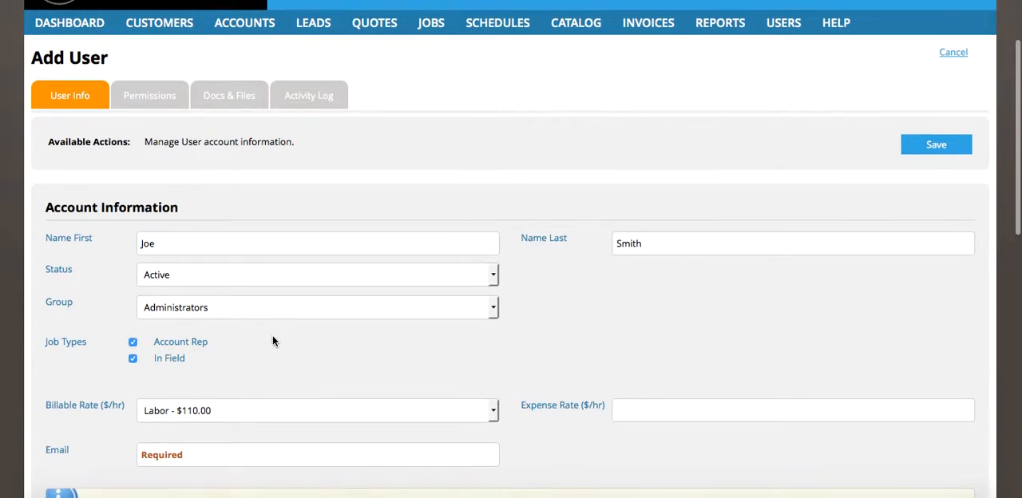
scroll(273, 339, "down", 2)
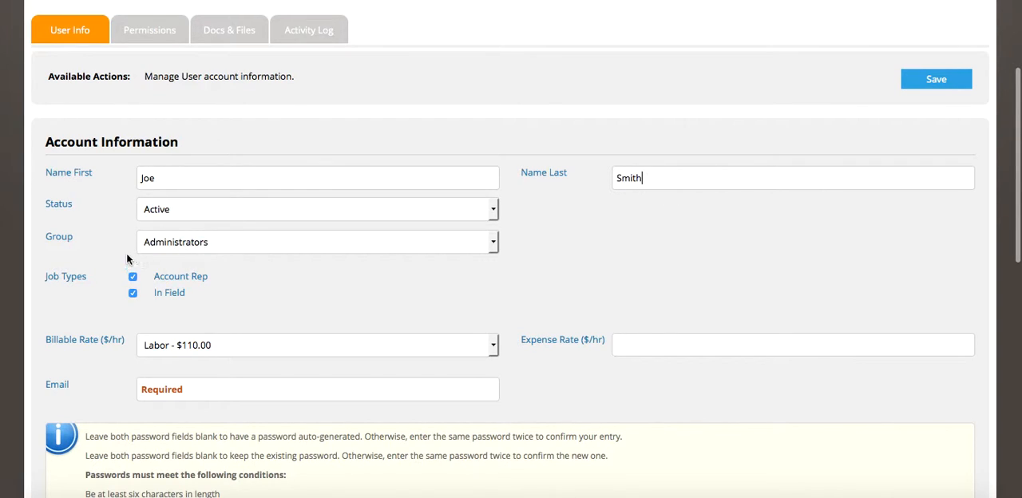
left_click(230, 242)
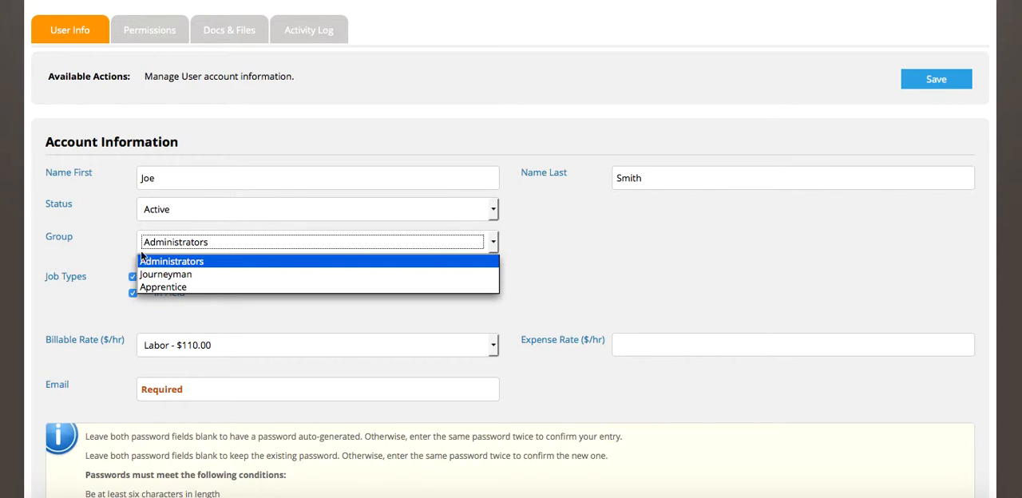
left_click(194, 264)
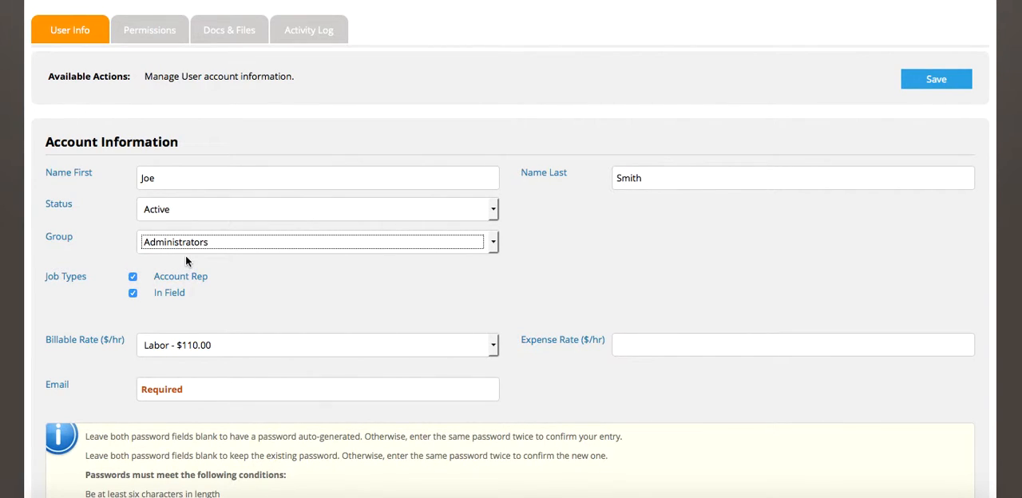
left_click(132, 294)
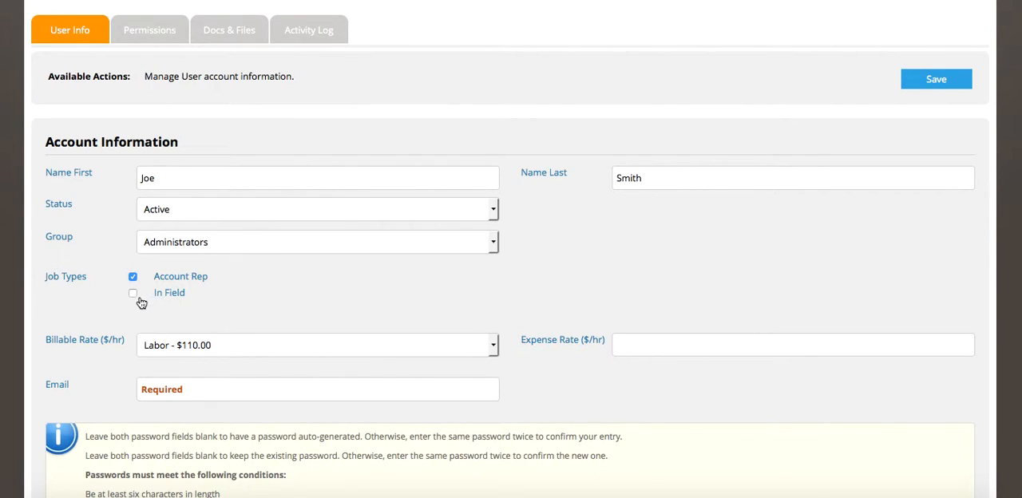
- Set the user's hourly expense rate to 65.000
scroll(231, 327, "down", 2)
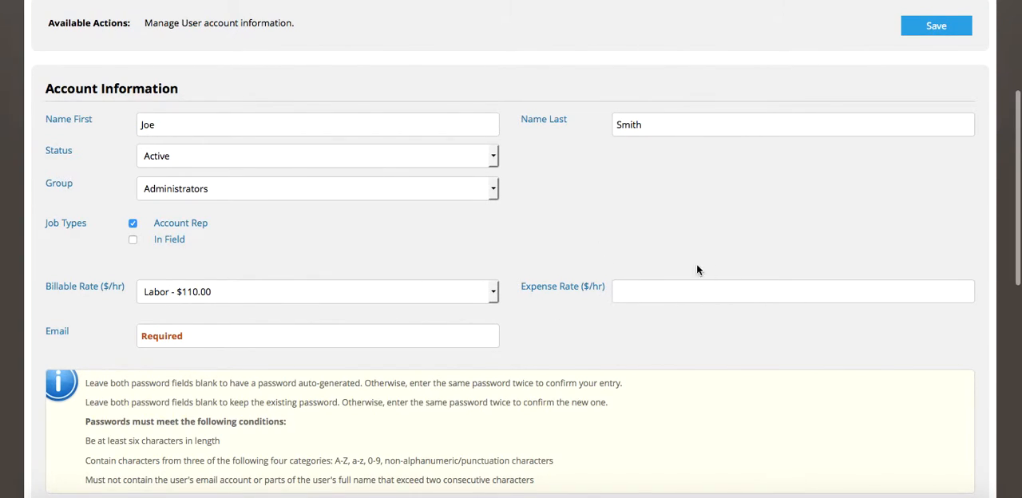
left_click(637, 284)
type("65.000")
- Fill in the new user's e-mail address
scroll(183, 257, "down", 1)
scroll(183, 257, "down", 2)
left_click(184, 300)
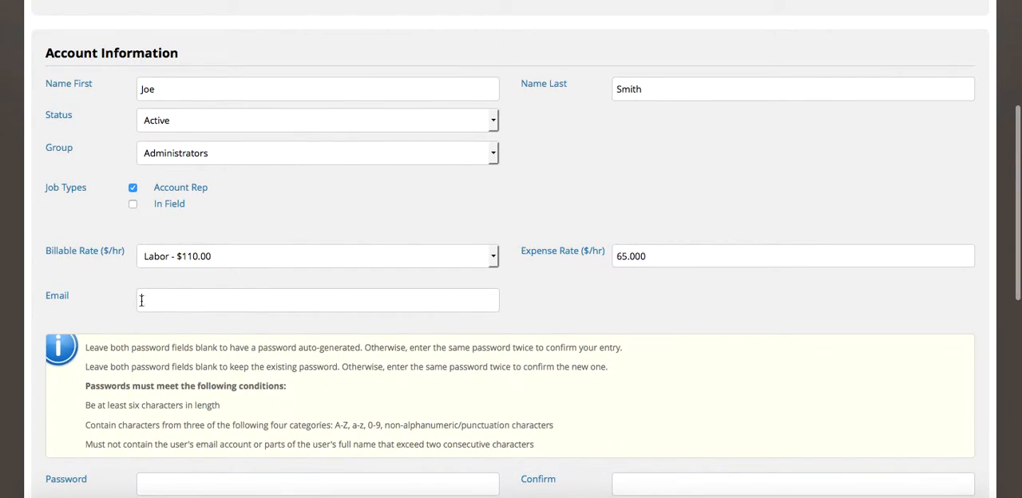
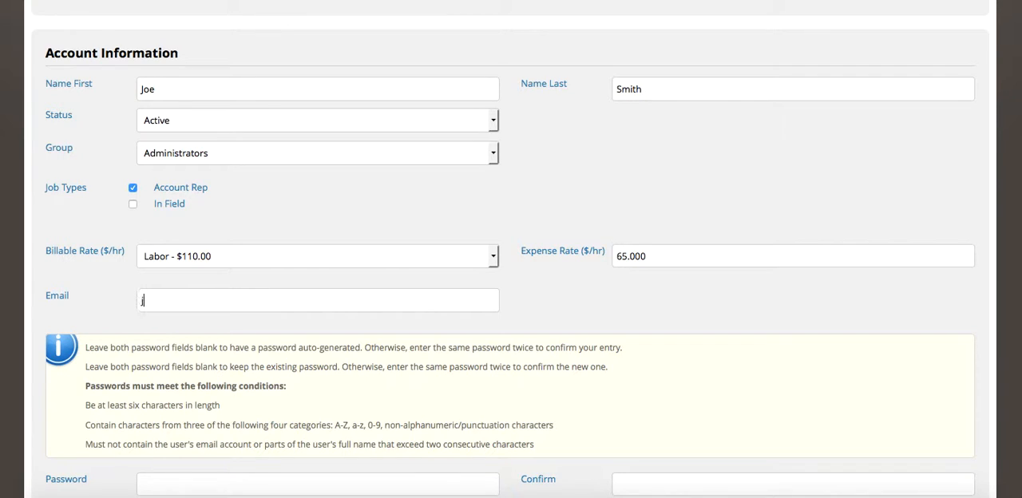
- Enter the account password for the new user and repeat it in the confirmation field
scroll(260, 300, "down", 1)
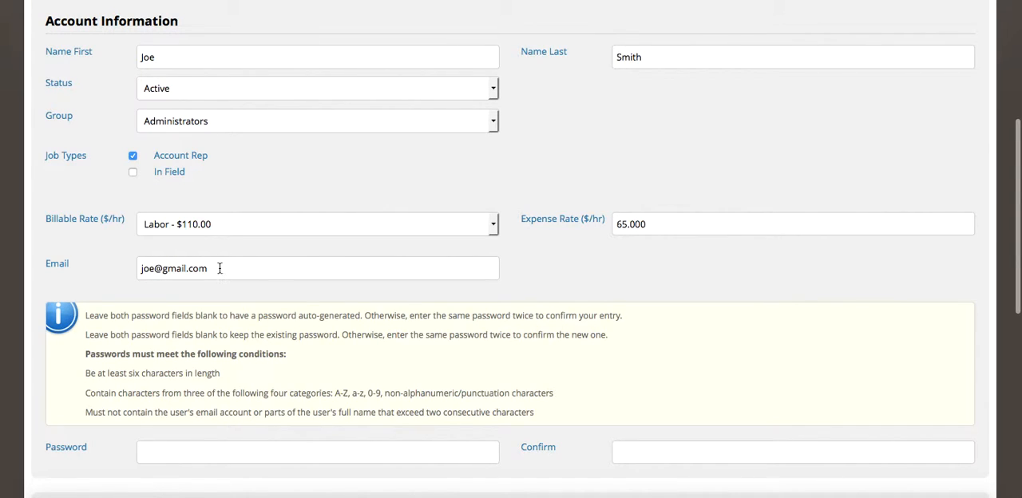
scroll(210, 392, "down", 2)
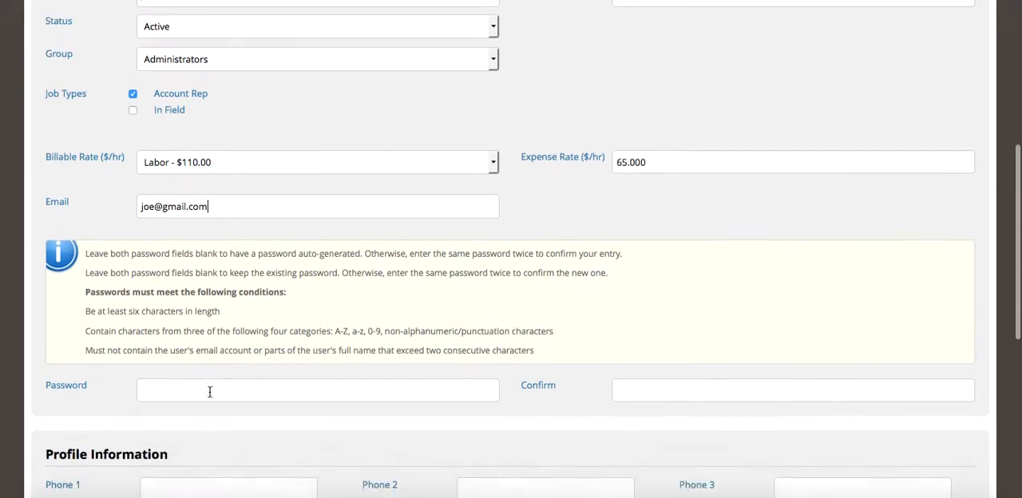
scroll(210, 392, "down", 2)
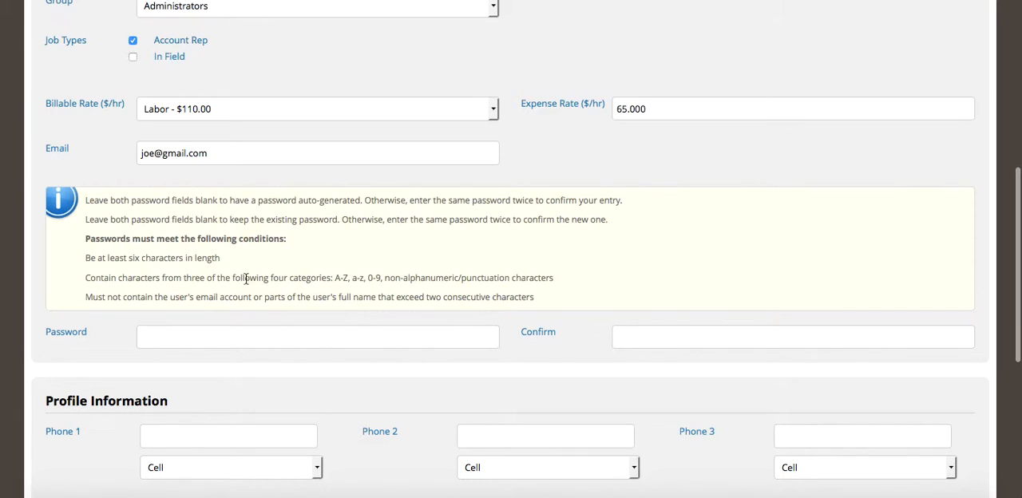
left_click(178, 333)
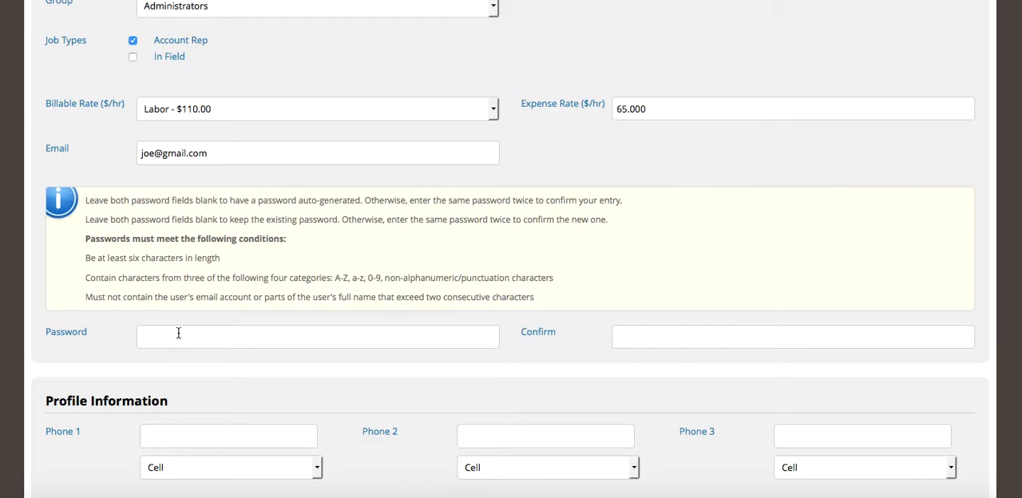
type("••••••••")
- Save the new user account and dismiss the browser's offer to remember the login
scroll(323, 273, "down", 3)
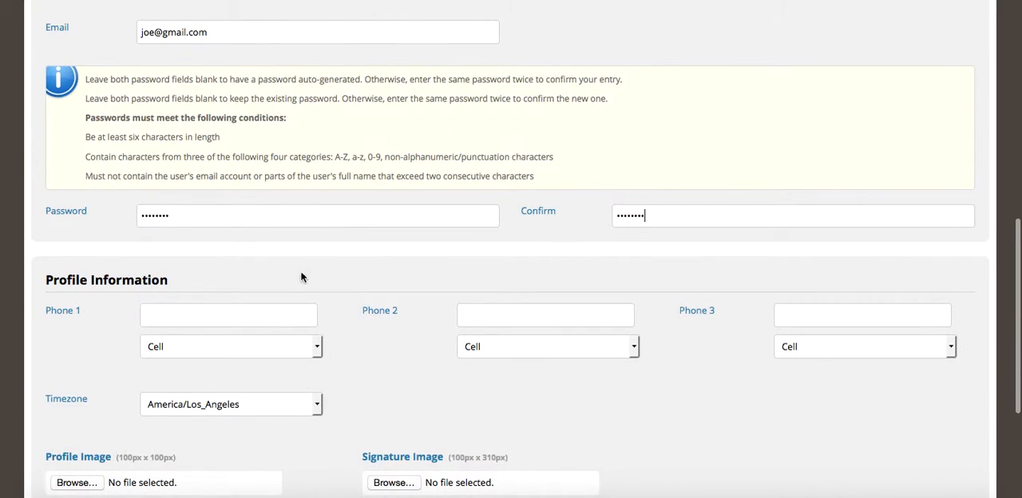
scroll(358, 356, "down", 3)
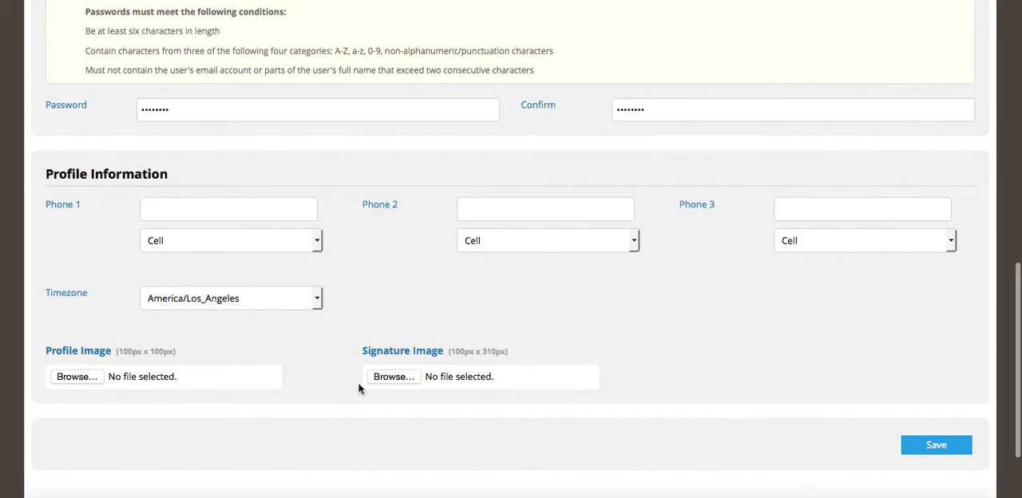
scroll(368, 325, "up", 5)
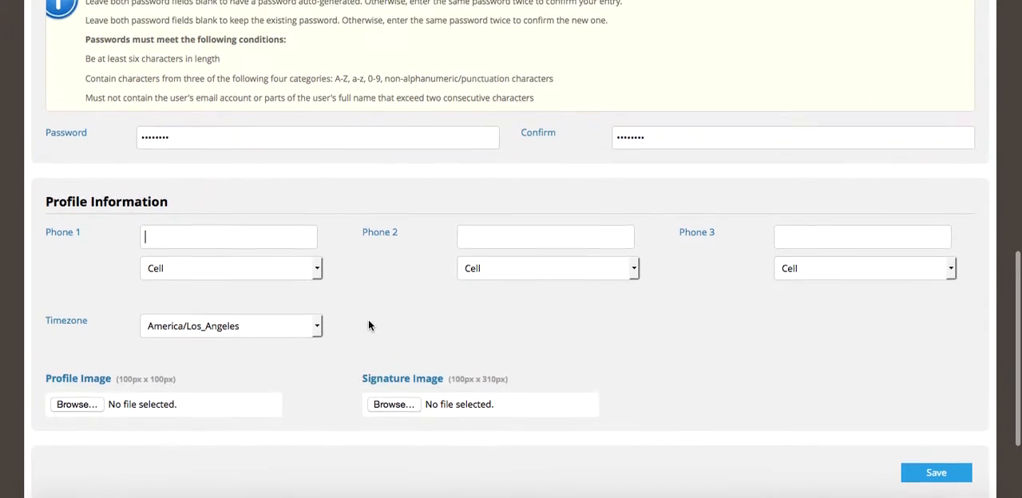
scroll(368, 325, "down", 3)
scroll(368, 325, "down", 2)
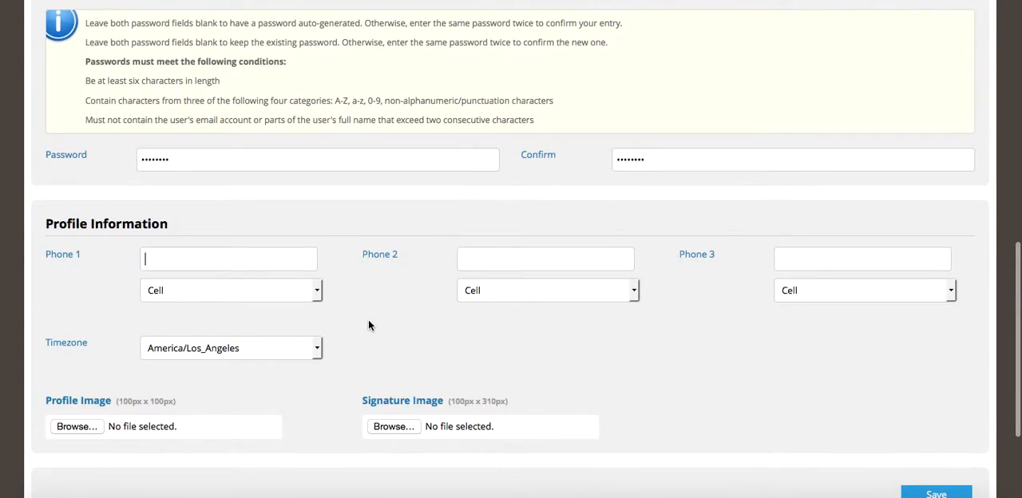
left_click(932, 418)
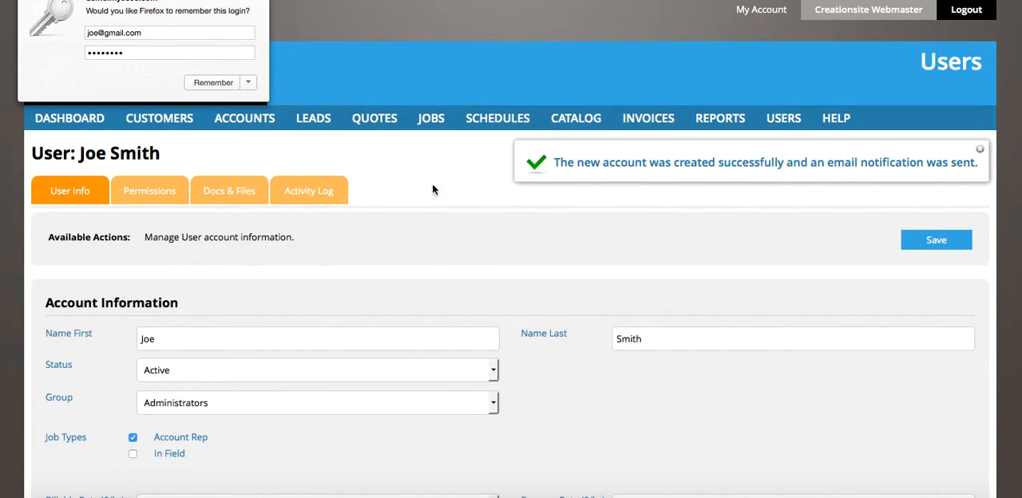
left_click(264, 0)
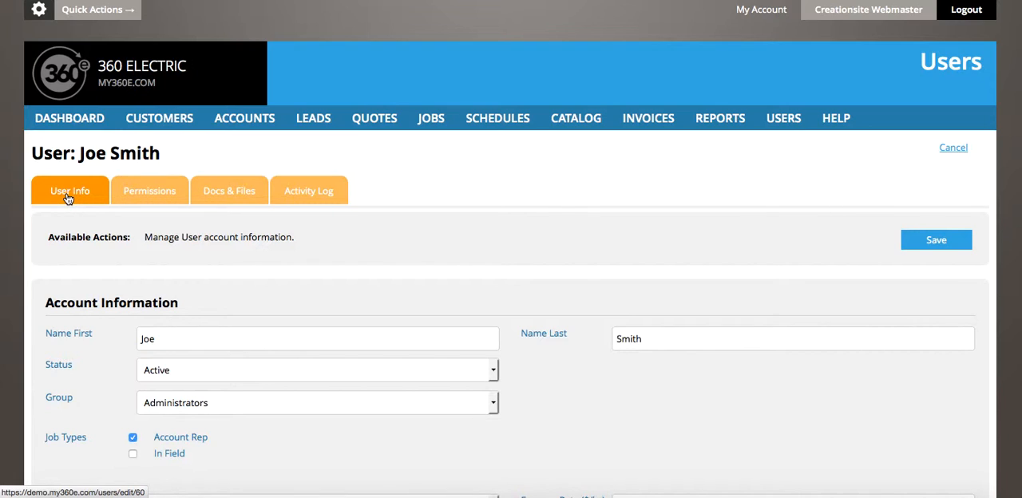
- Examine the new user's permissions across all sections, from Business 360 and Accounts through Schedules
left_click(155, 197)
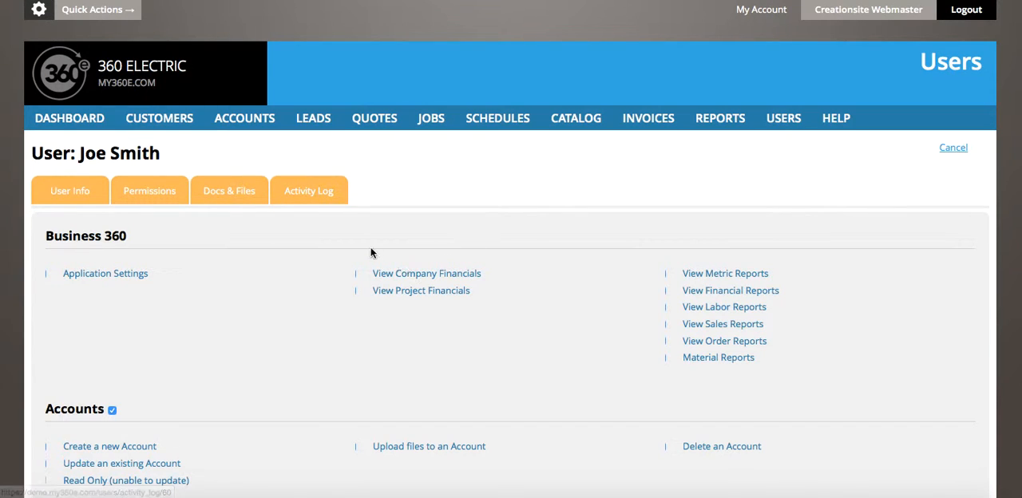
scroll(332, 324, "down", 3)
scroll(331, 325, "down", 5)
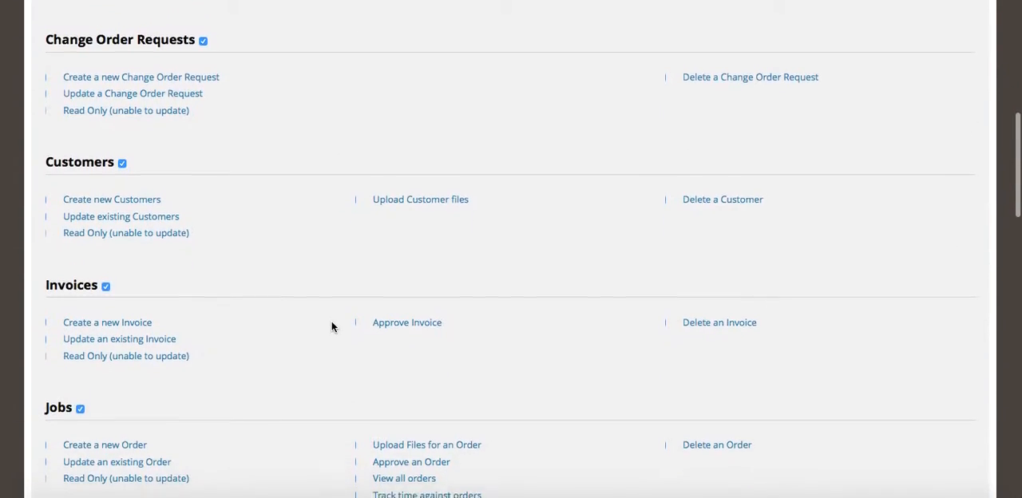
scroll(332, 326, "down", 2)
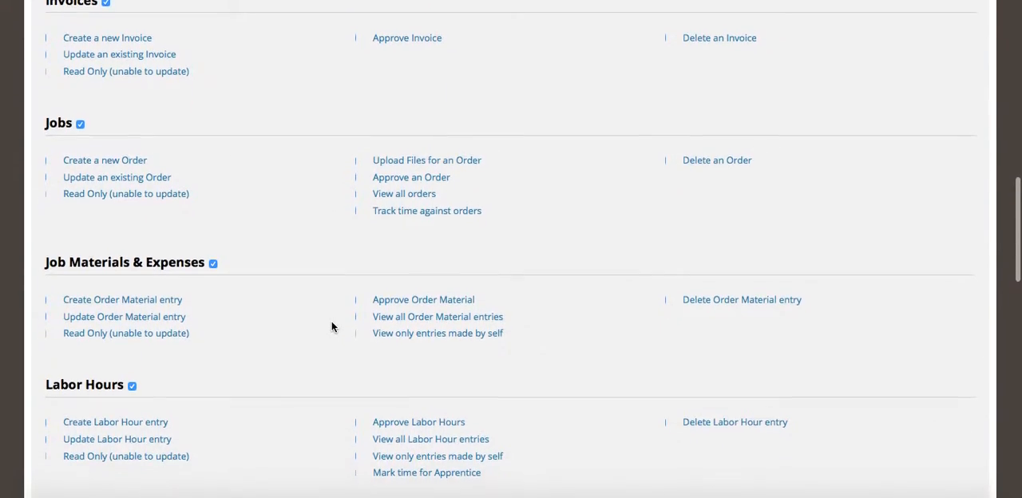
scroll(331, 325, "up", 3)
scroll(332, 327, "up", 5)
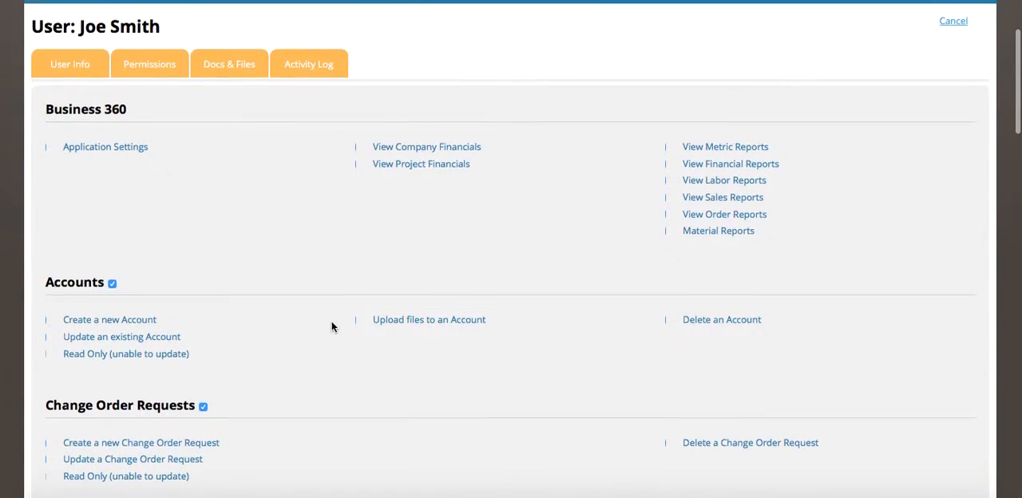
scroll(332, 327, "down", 1)
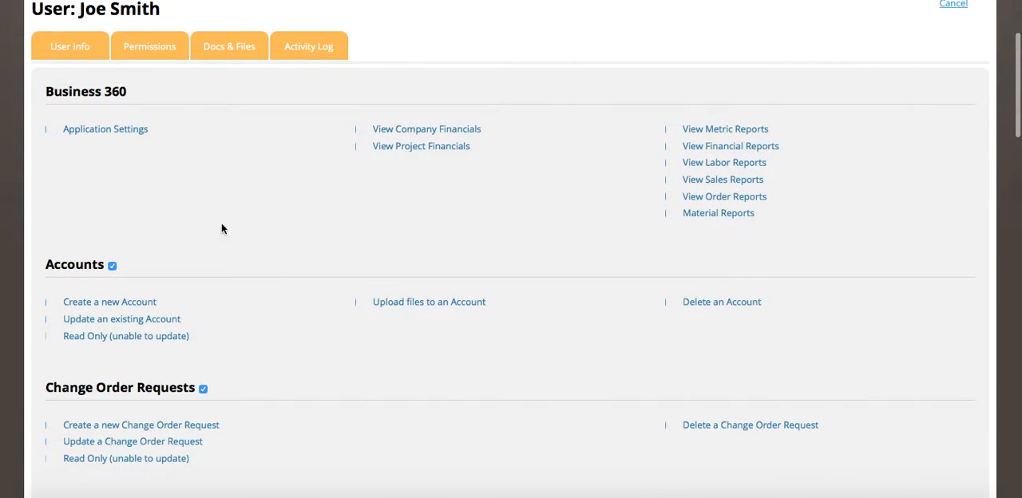
scroll(171, 157, "down", 7)
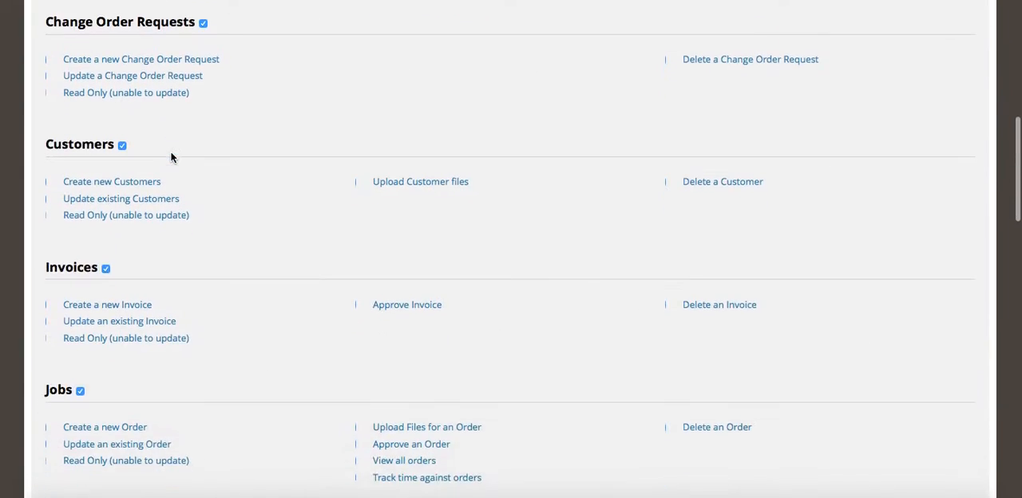
scroll(174, 166, "down", 1)
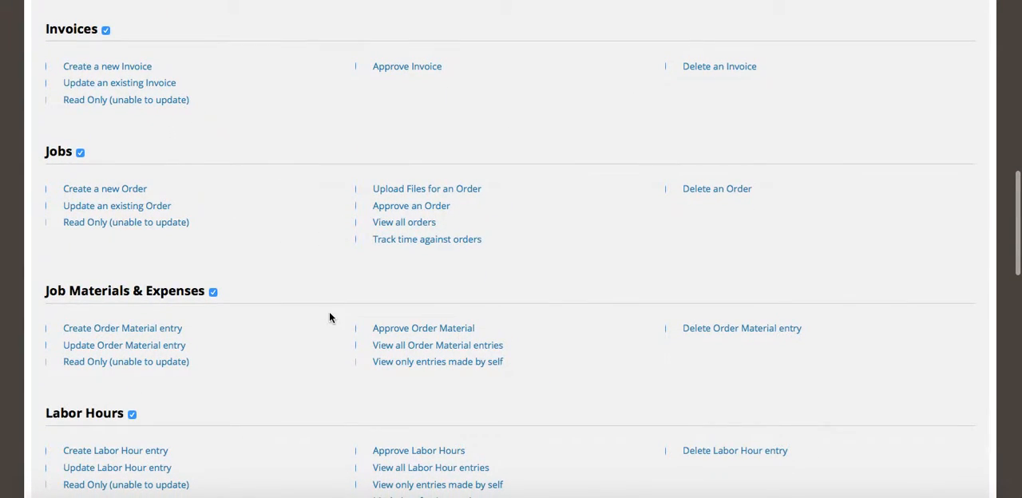
scroll(329, 316, "down", 6)
scroll(329, 317, "down", 10)
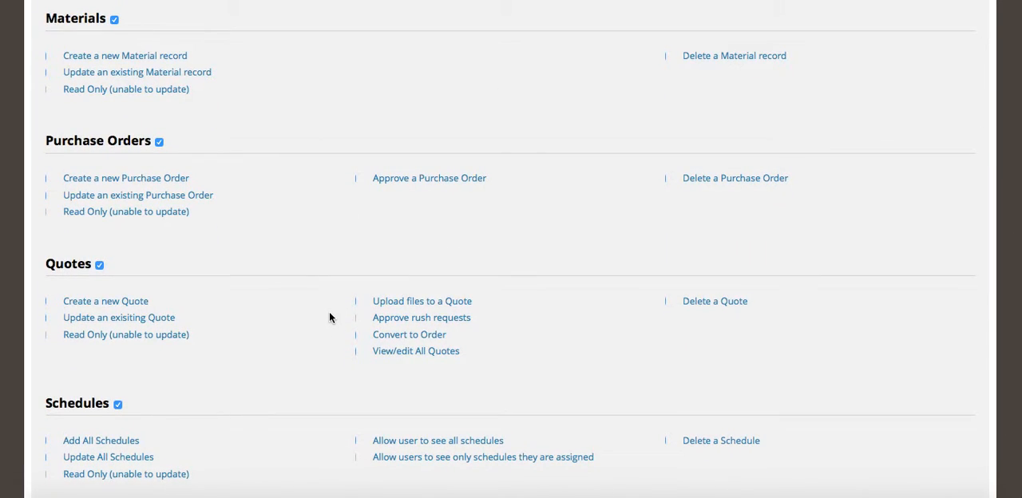
scroll(354, 289, "up", 10)
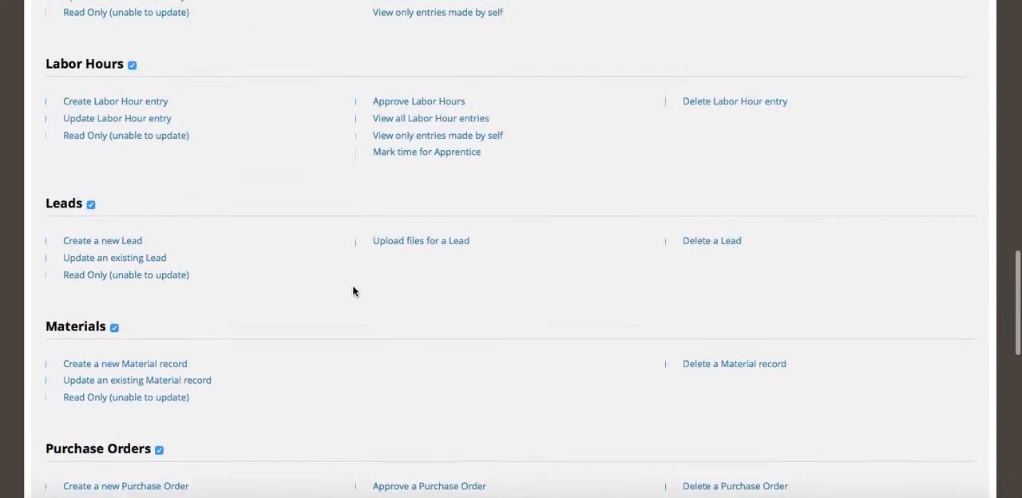
scroll(352, 286, "down", 4)
scroll(353, 290, "up", 5)
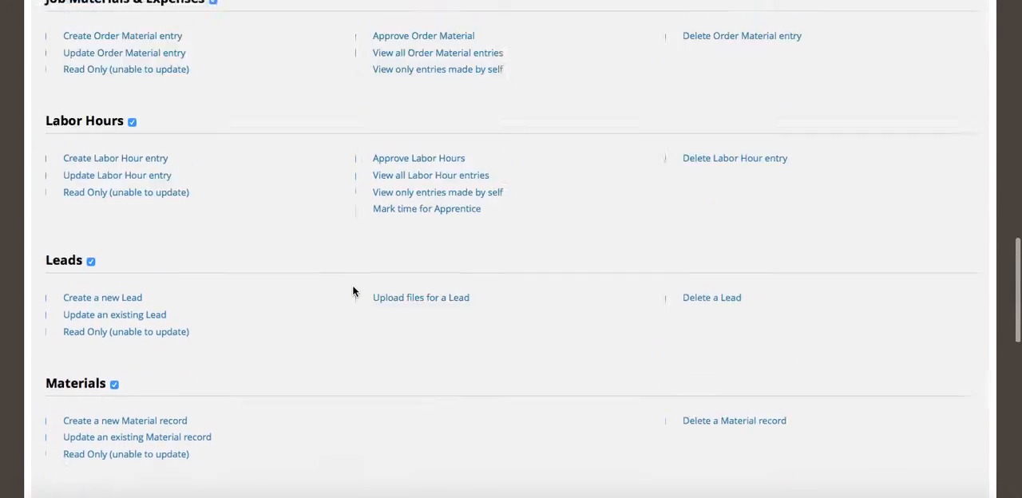
scroll(352, 290, "down", 1)
scroll(354, 291, "down", 5)
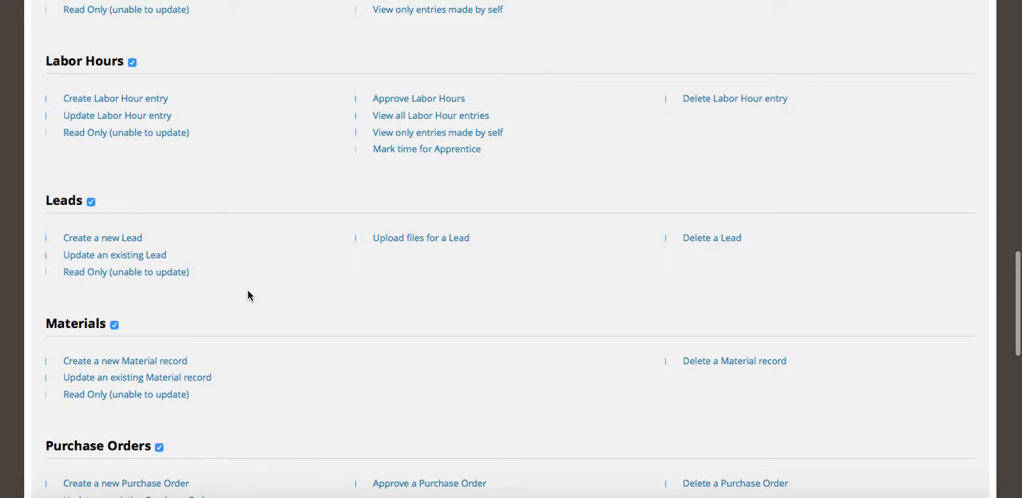
scroll(248, 294, "down", 5)
scroll(247, 295, "down", 2)
scroll(248, 296, "up", 4)
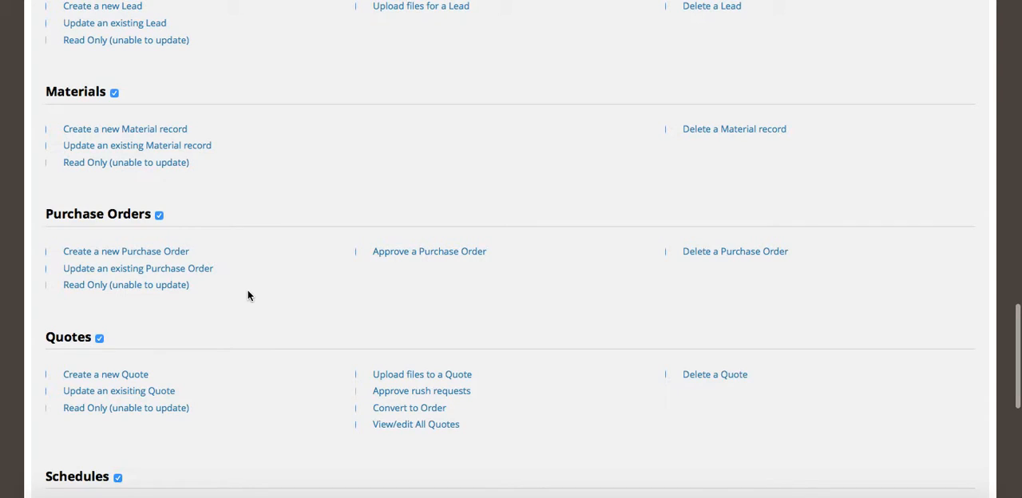
- Examine the permissions in the Users section and look back through every section up to Business 360
scroll(247, 295, "down", 3)
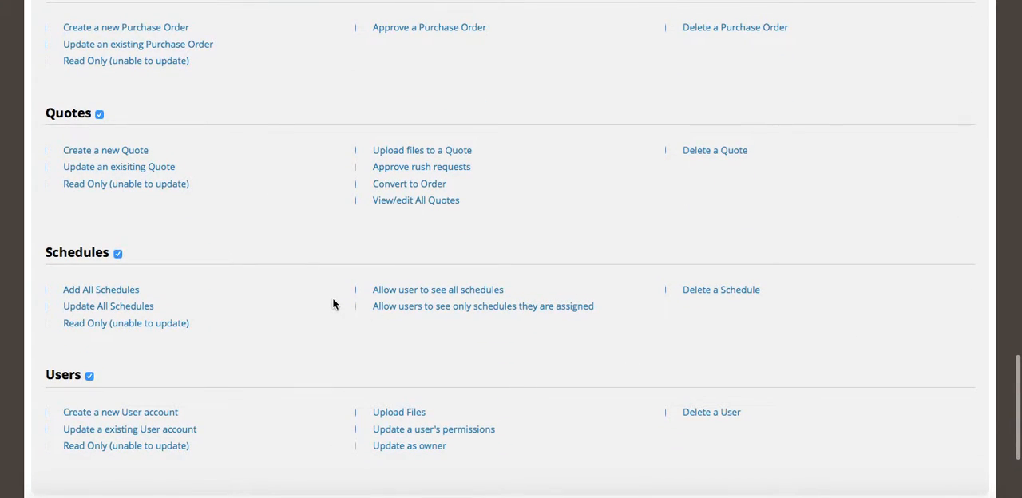
scroll(262, 188, "up", 2)
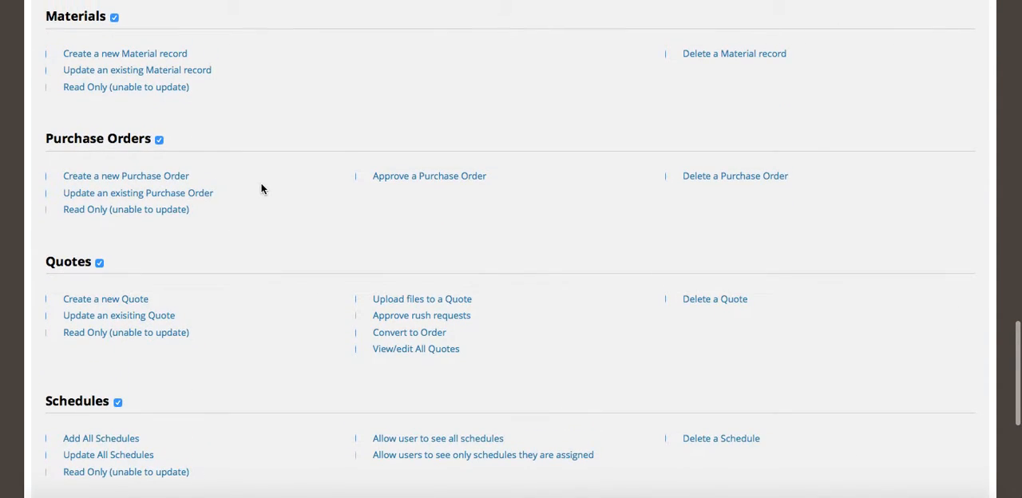
scroll(261, 188, "up", 6)
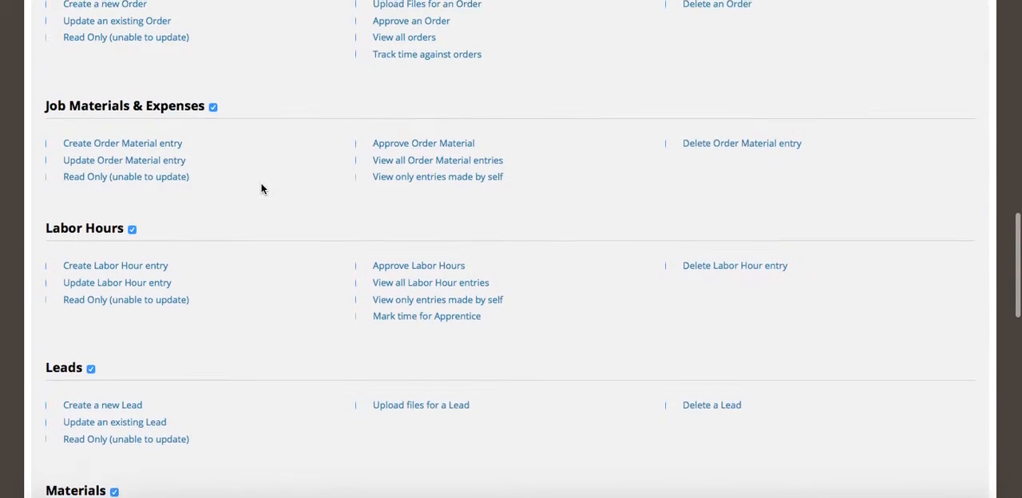
scroll(249, 222, "up", 2)
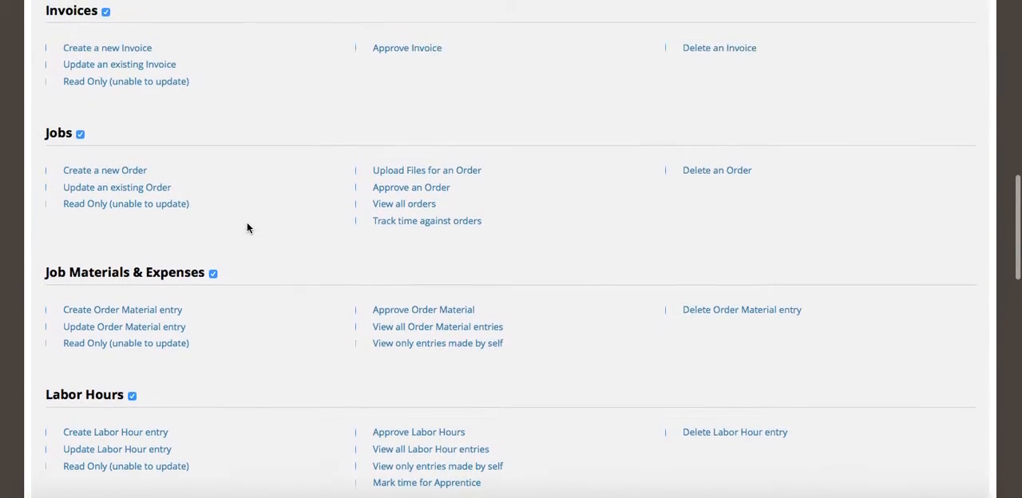
scroll(247, 228, "up", 1)
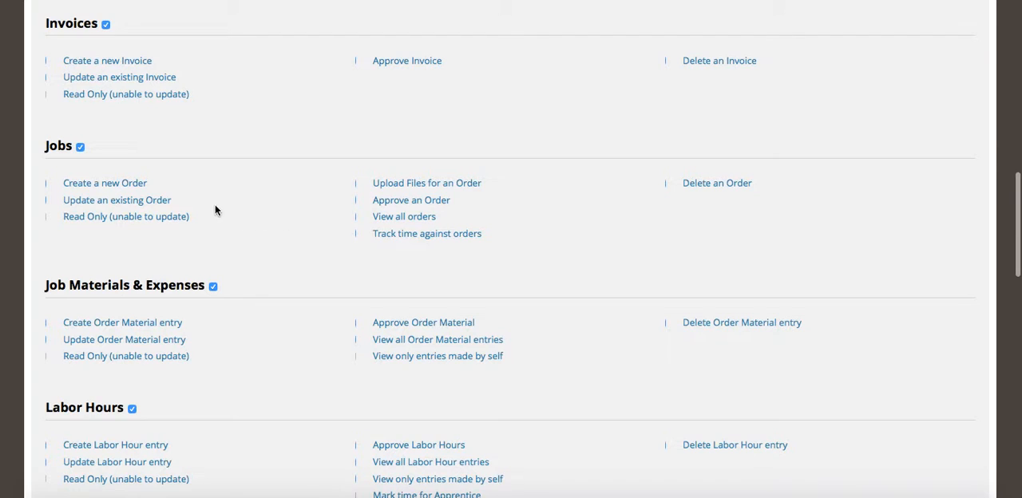
scroll(315, 265, "up", 6)
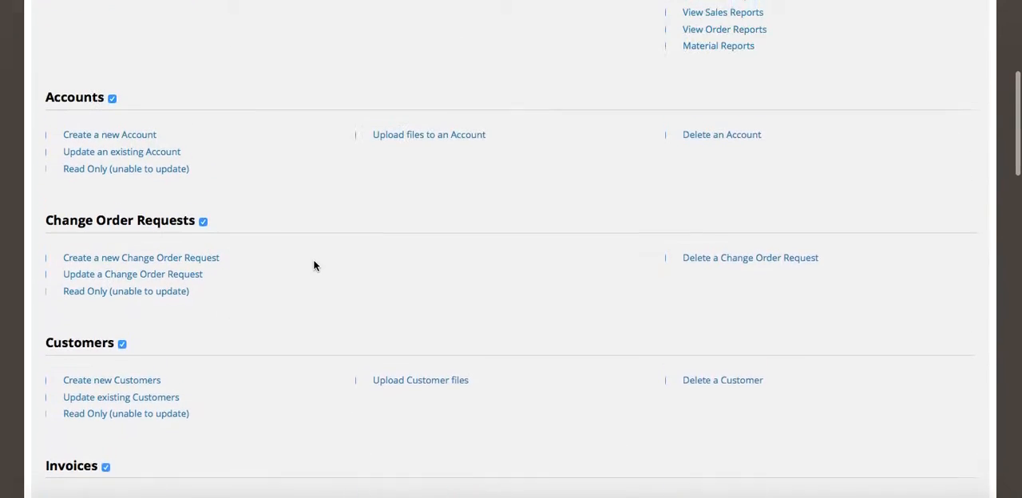
scroll(314, 266, "up", 3)
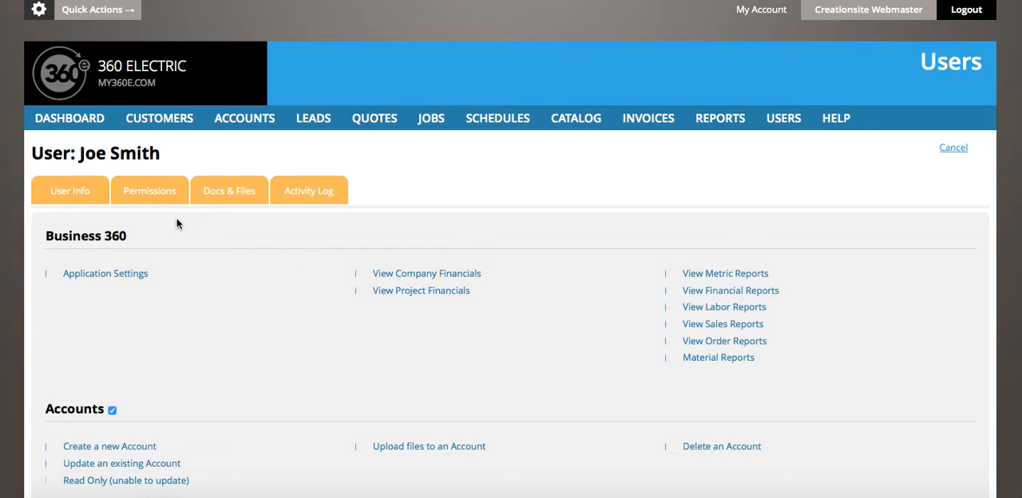
- Reload the new user's permissions, go through the full list to its end and save them
left_click(151, 200)
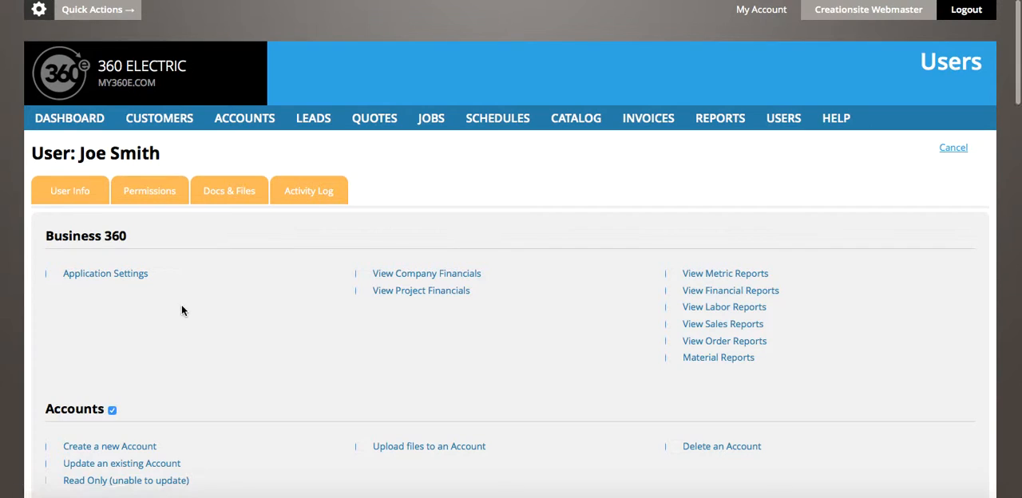
scroll(205, 333, "down", 15)
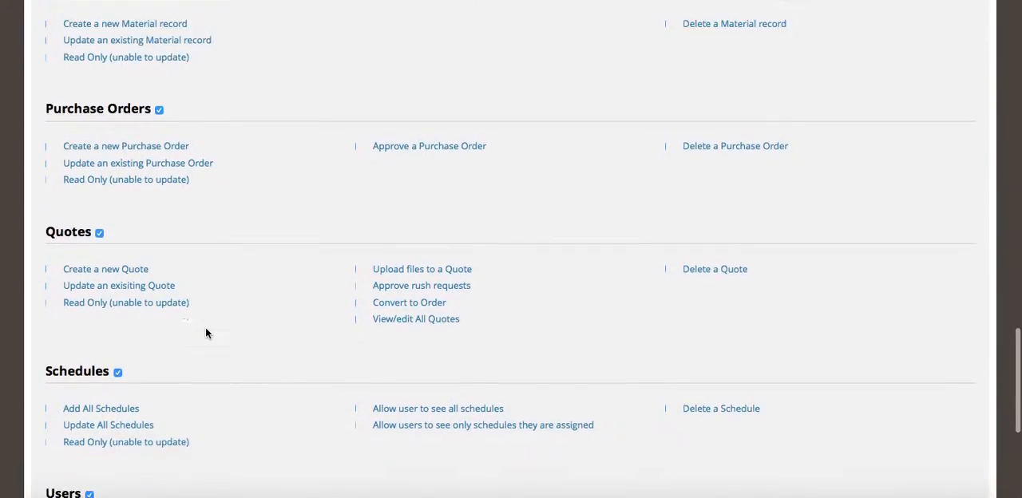
scroll(205, 333, "down", 5)
left_click(929, 384)
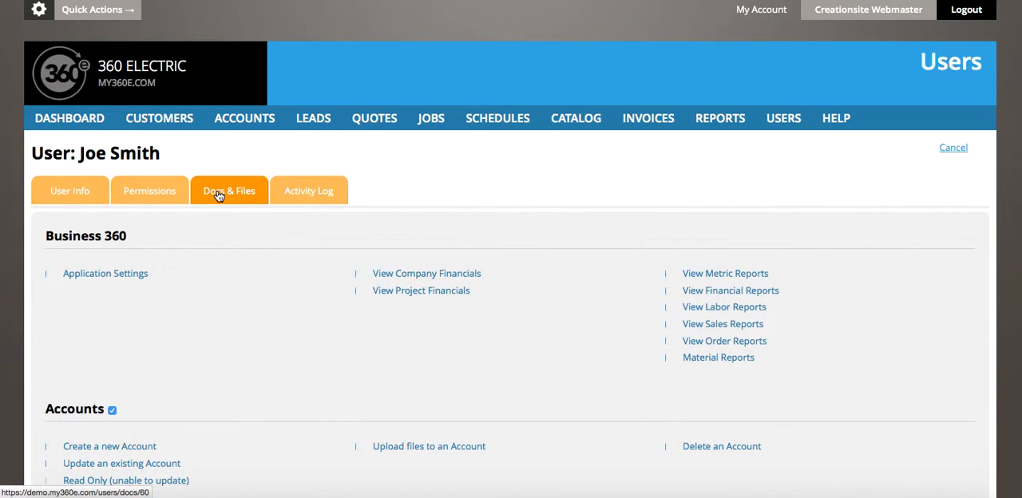
- View the new user's activity log, and return to the permissions to look through the sections from Business 360 to Materials
left_click(304, 197)
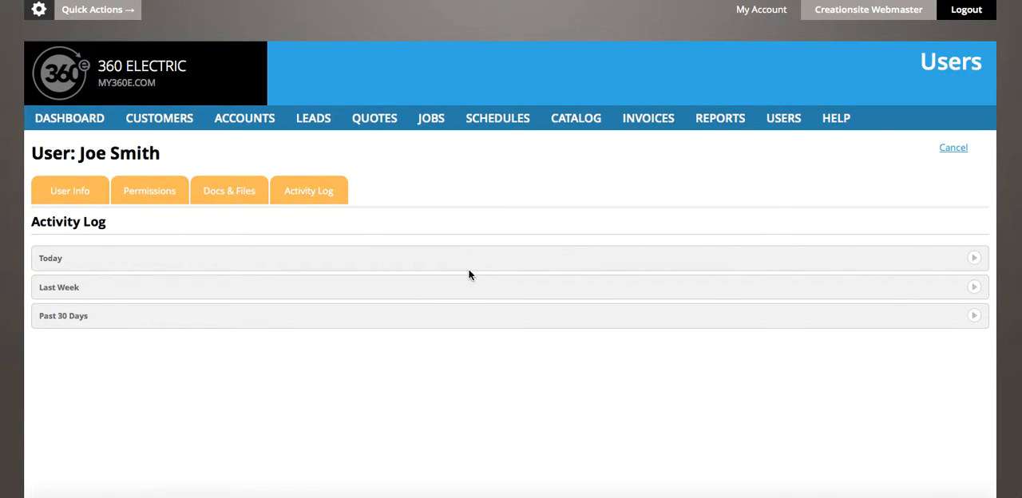
left_click(145, 197)
left_click(90, 197)
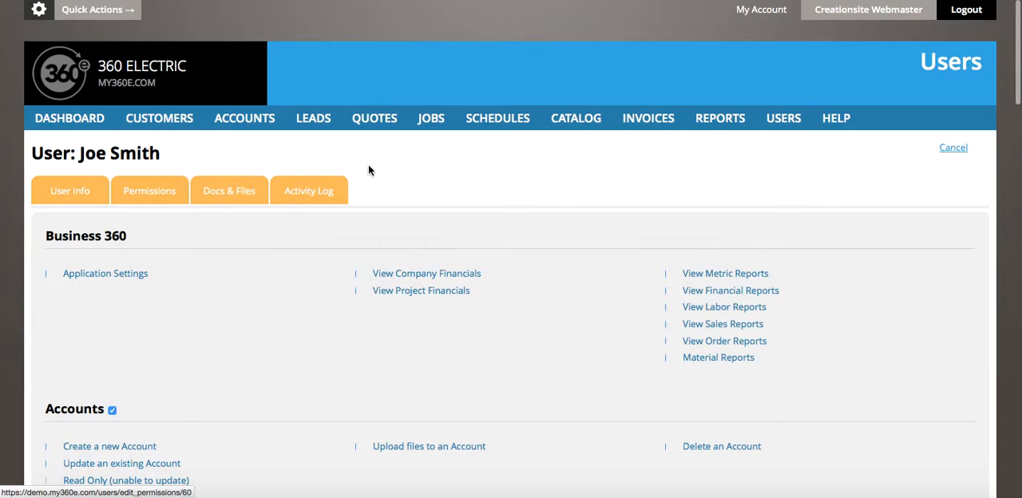
scroll(415, 180, "down", 10)
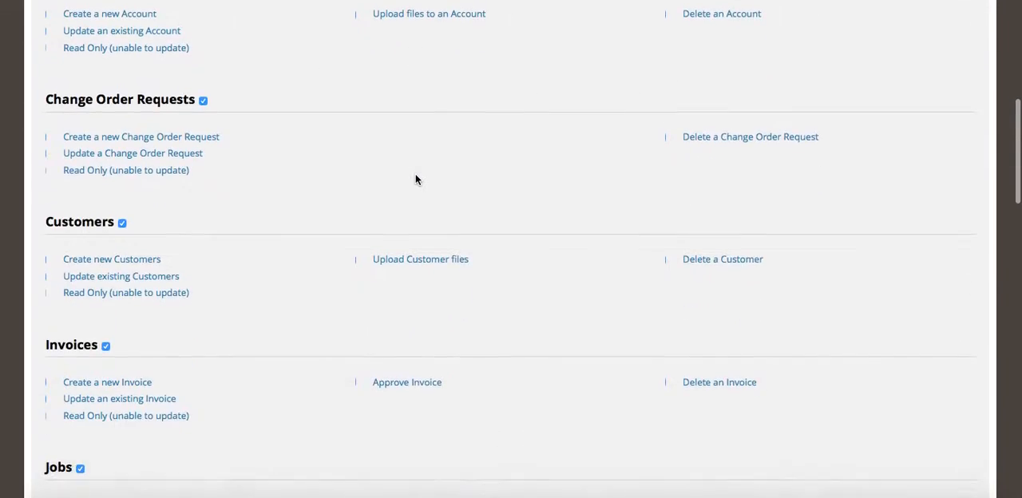
scroll(416, 180, "down", 9)
scroll(415, 180, "down", 12)
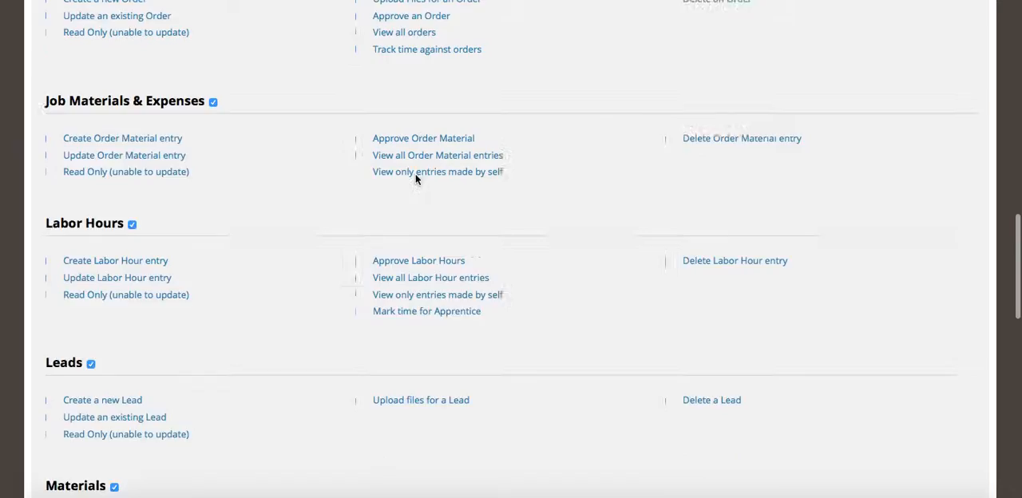
scroll(415, 174, "up", 20)
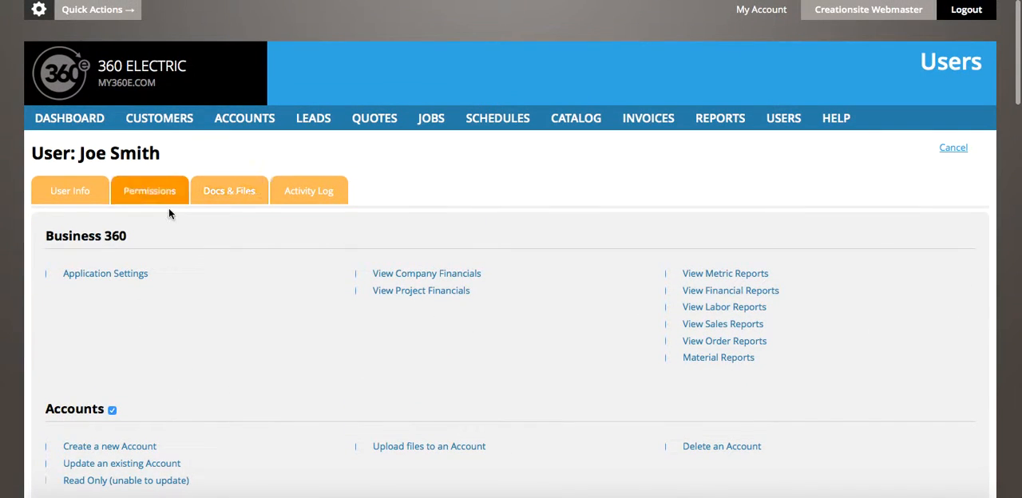
- Save the new user's account information again and look over the password and profile fields
left_click(74, 195)
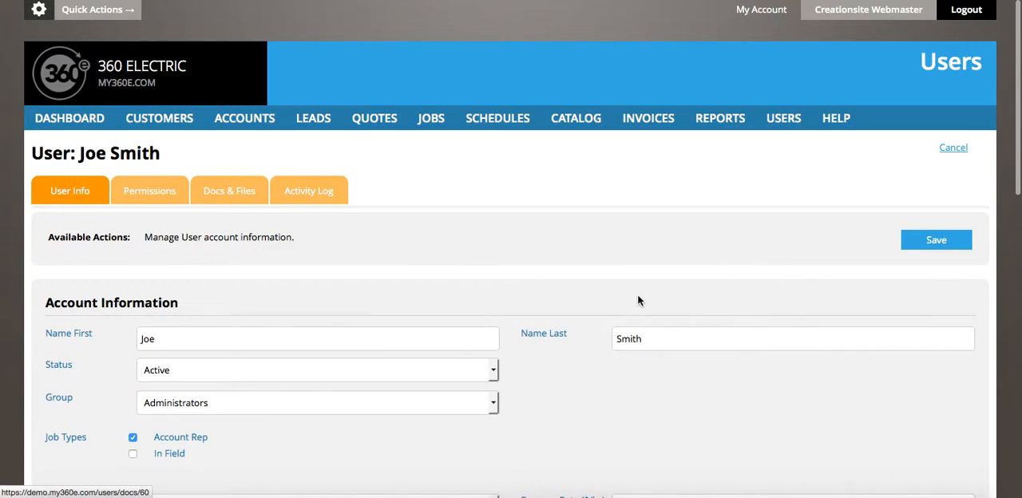
left_click(933, 239)
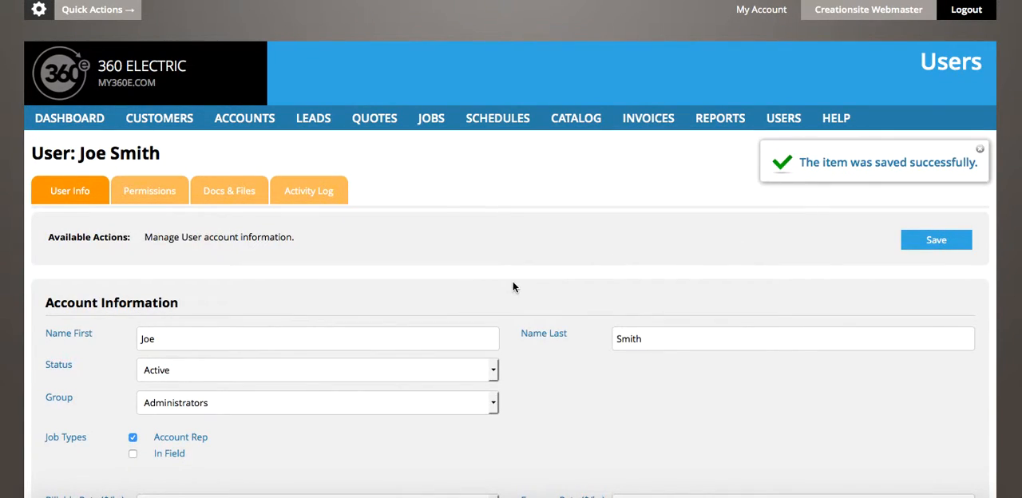
scroll(513, 283, "down", 5)
scroll(513, 286, "down", 7)
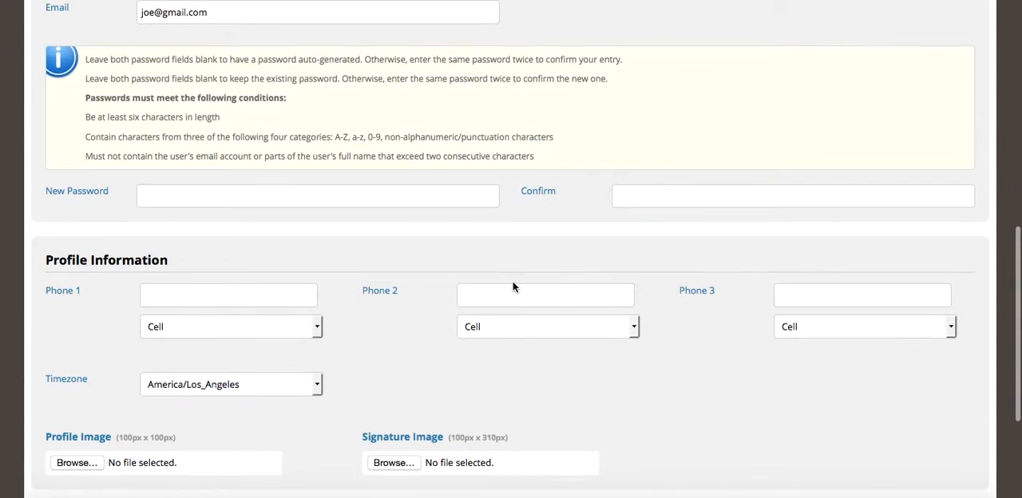